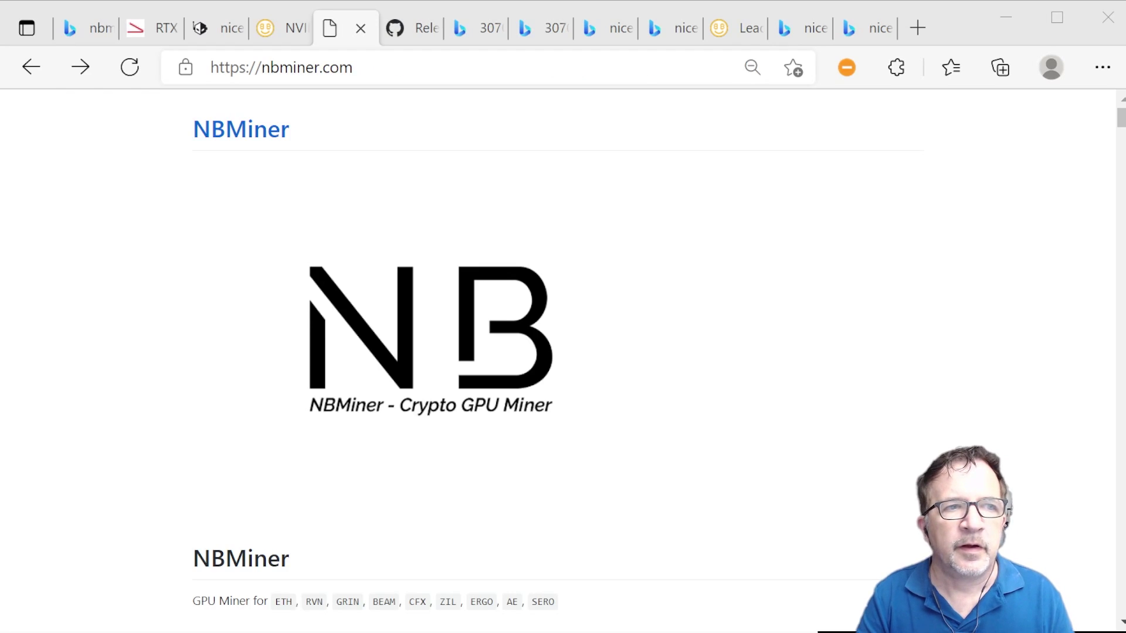
Go from the NBMiner website to its official GitHub repository and open the latest release, NBMiner v39.0.
{"action": "scroll", "coordinate": [532, 366], "scroll_direction": "down", "scroll_amount": 5}
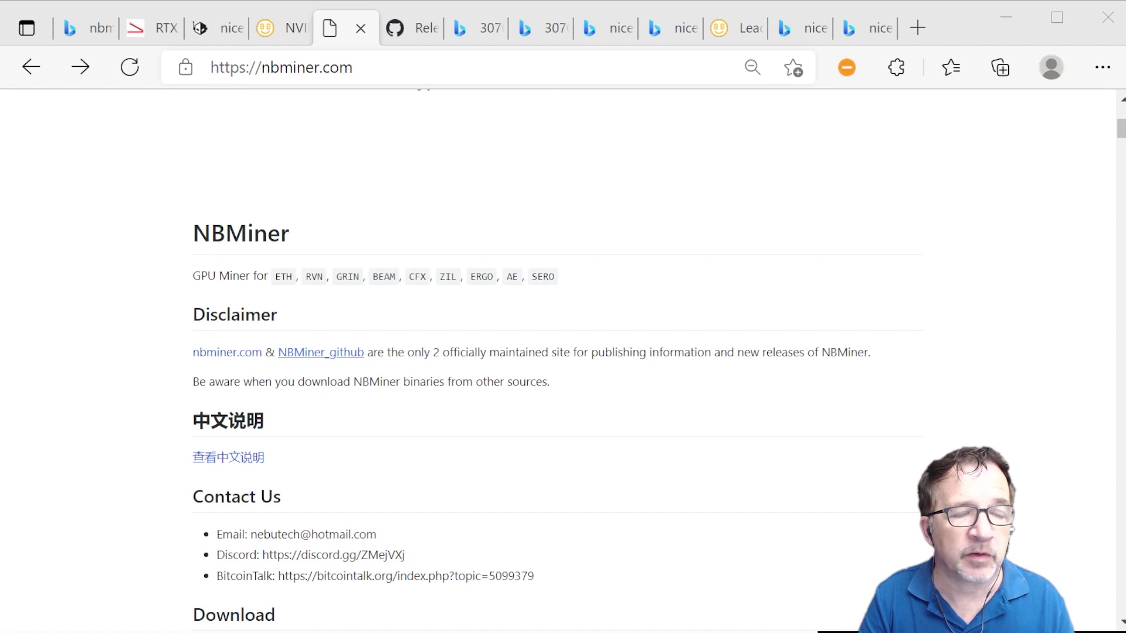
{"action": "left_click", "coordinate": [328, 352]}
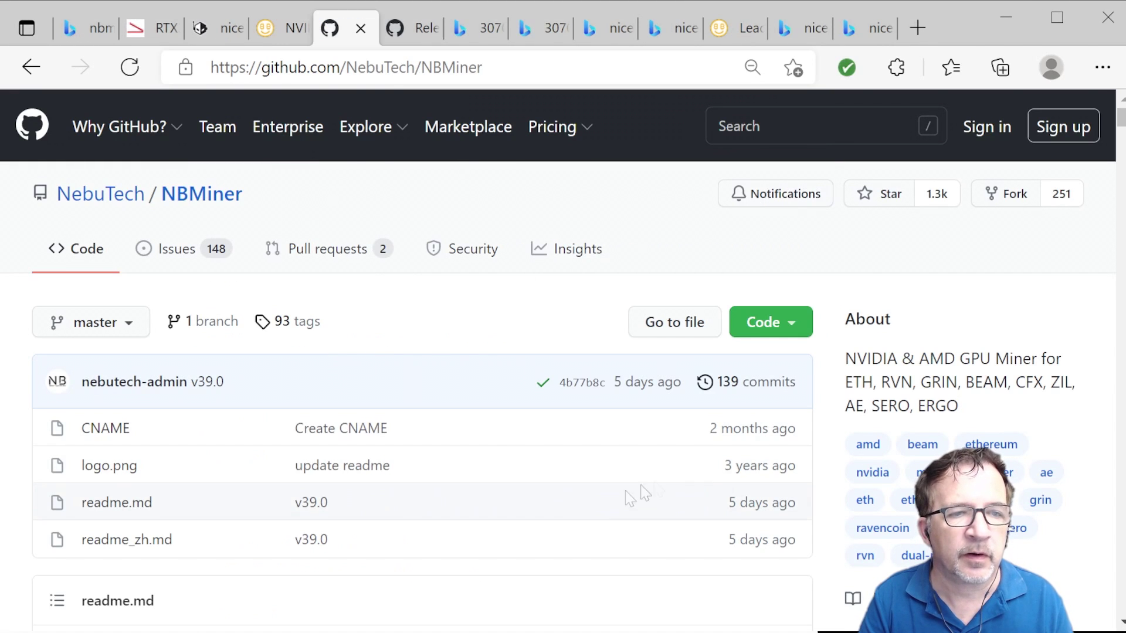
{"action": "scroll", "coordinate": [733, 451], "scroll_direction": "down", "scroll_amount": 5}
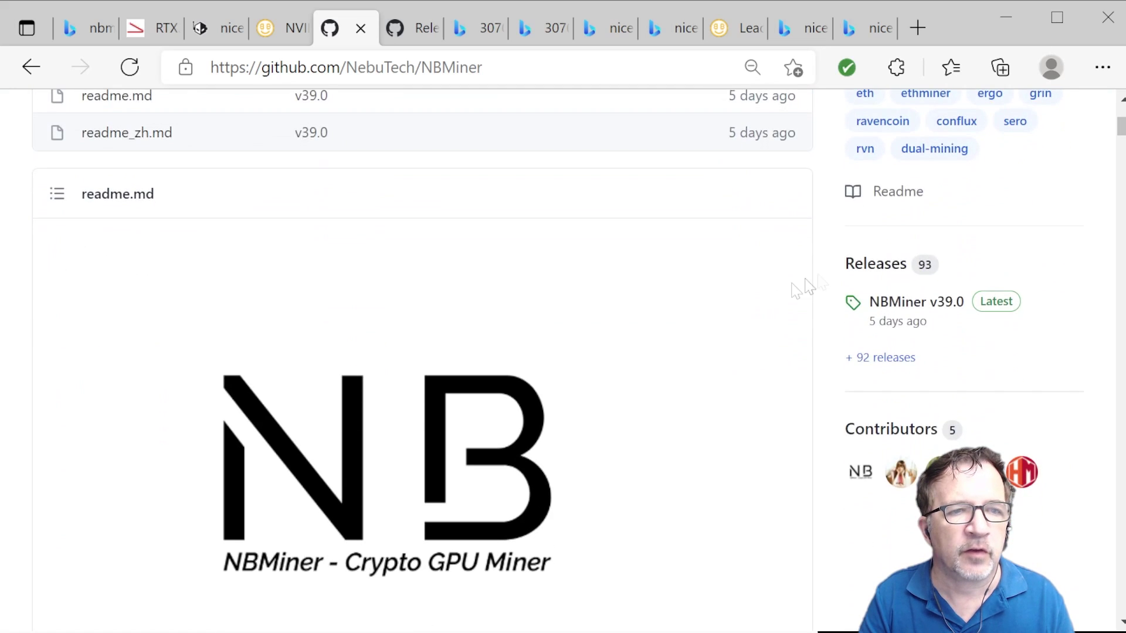
{"action": "scroll", "coordinate": [829, 267], "scroll_direction": "down", "scroll_amount": 1}
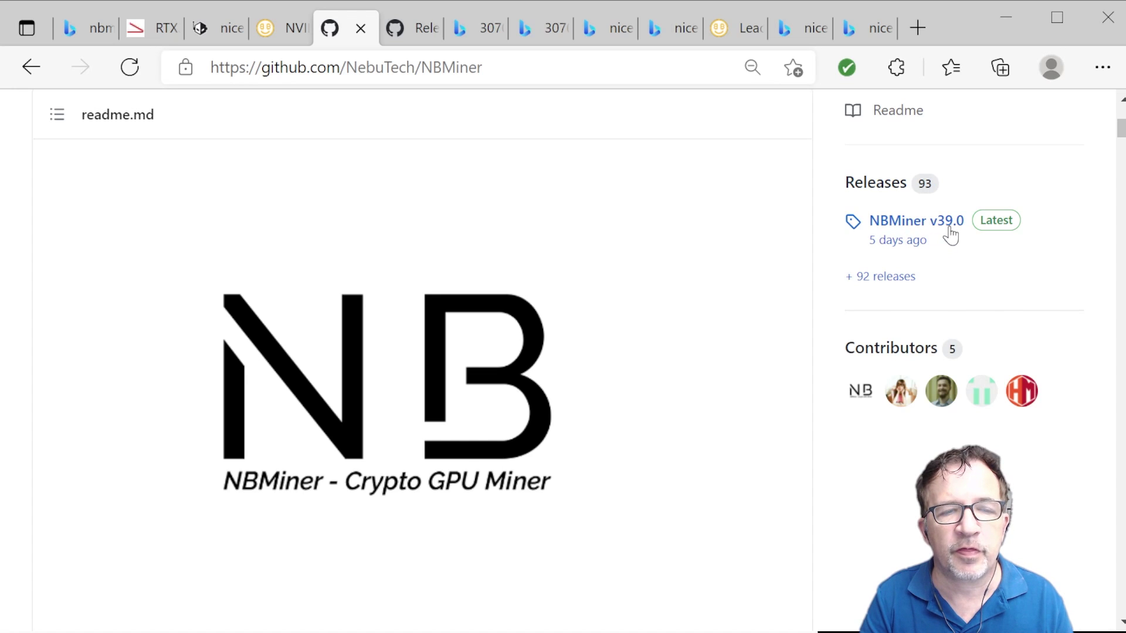
{"action": "left_click", "coordinate": [995, 230]}
Review the LHR mode notes of the v39.0 release and download the Windows archive NBMiner_39.0_Win.zip.
{"action": "scroll", "coordinate": [490, 361], "scroll_direction": "up", "scroll_amount": 3, "text": "ctrl"}
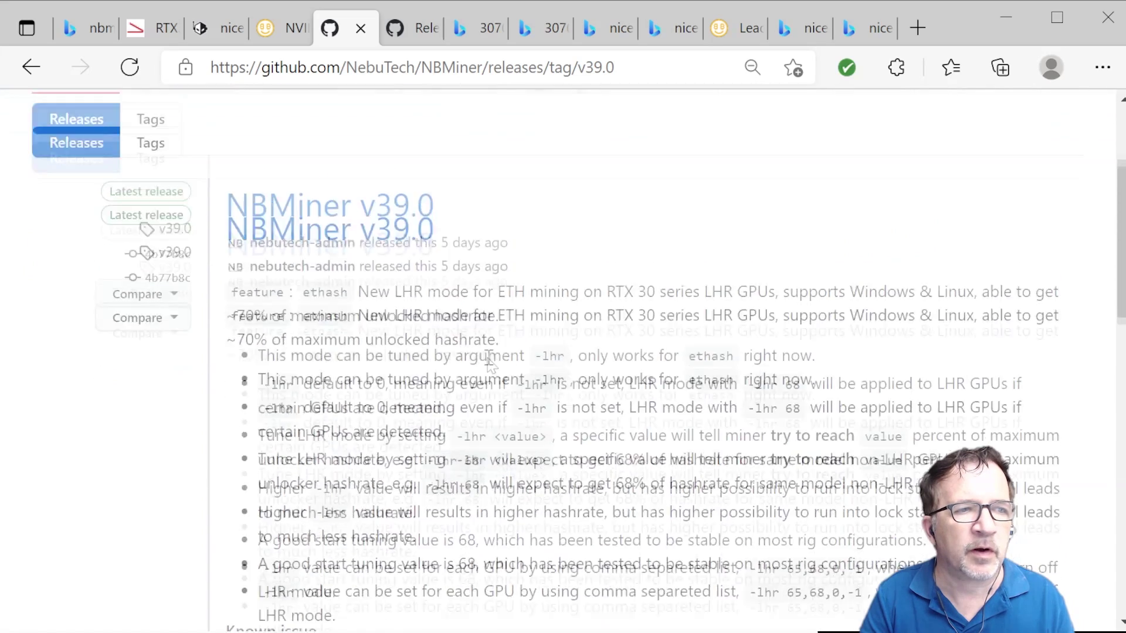
{"action": "scroll", "coordinate": [490, 360], "scroll_direction": "down", "scroll_amount": 2}
{"action": "mouse_move", "coordinate": [302, 203]}
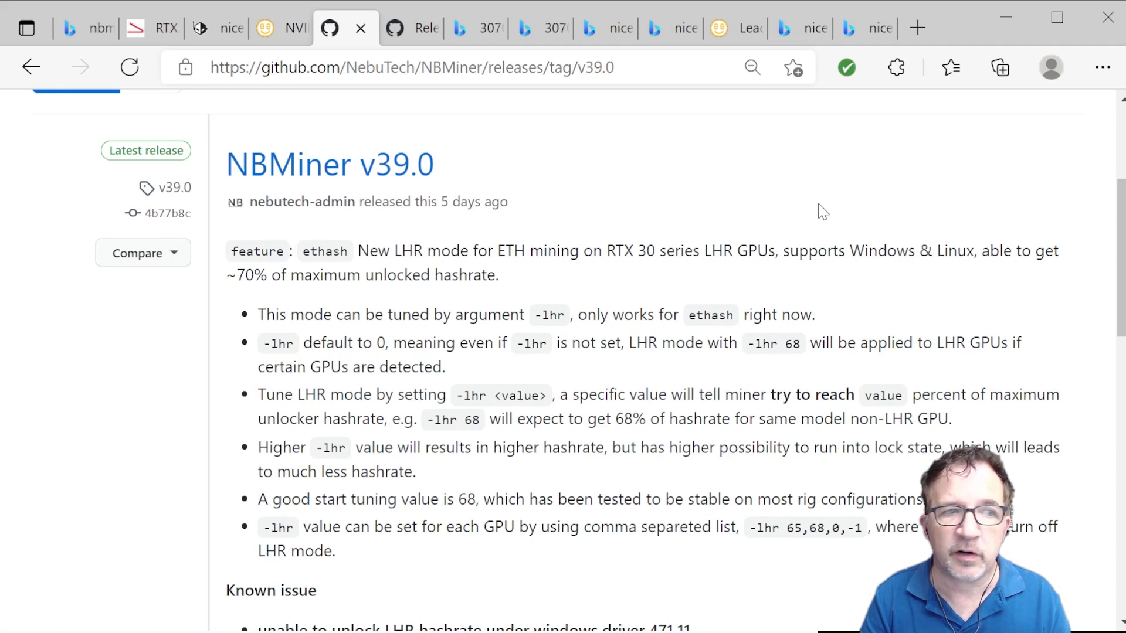
{"action": "scroll", "coordinate": [568, 325], "scroll_direction": "down", "scroll_amount": 15}
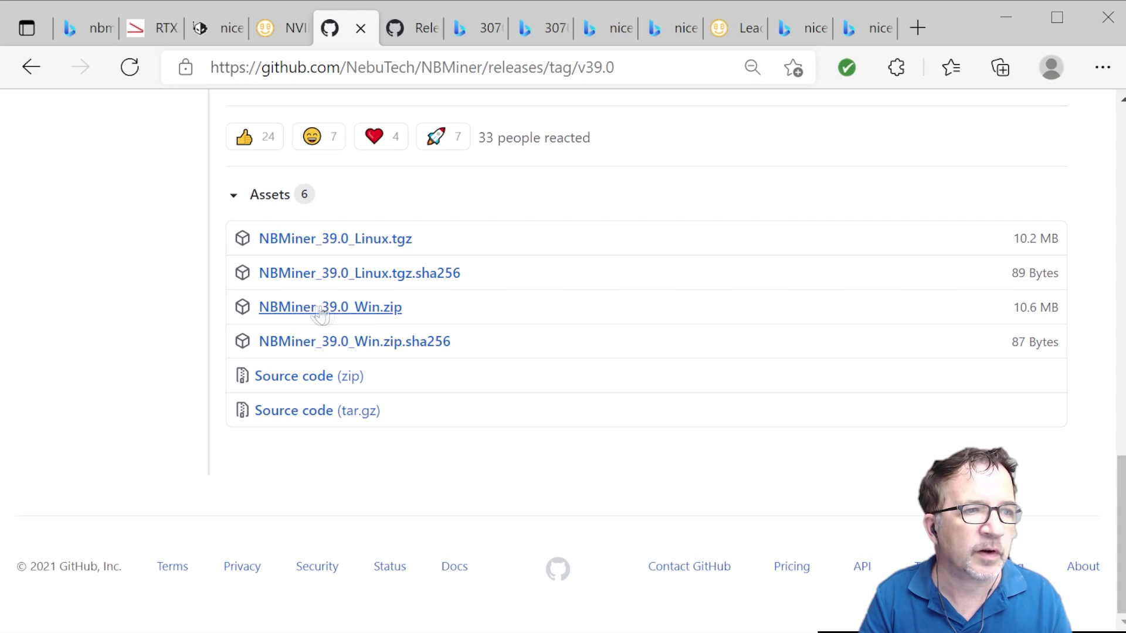
{"action": "left_click", "coordinate": [368, 313]}
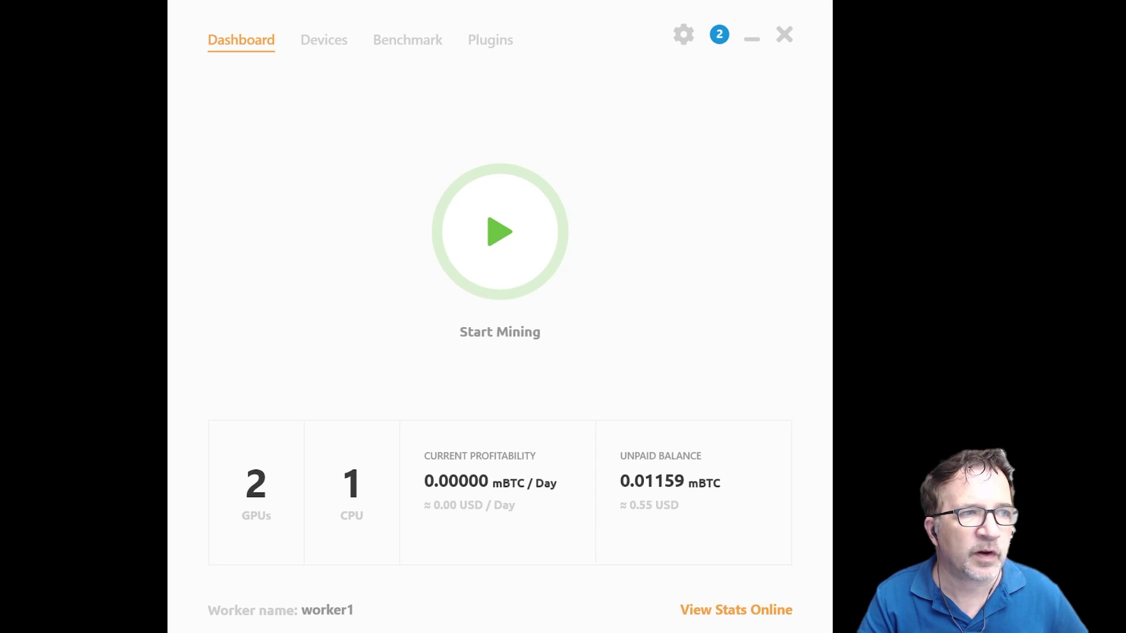
In NiceHash Miner, check the NBMiner plugin and enable only NBMiner's DaggerHashimoto algorithm for the RTX 3070 Ti.
{"action": "left_click", "coordinate": [499, 50]}
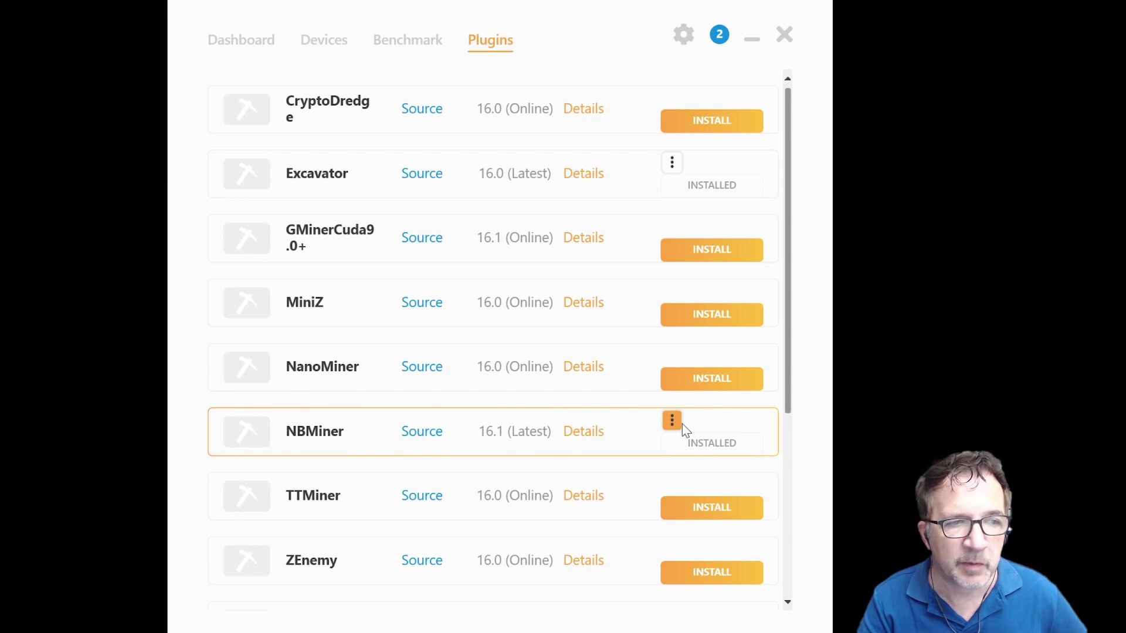
{"action": "left_click", "coordinate": [412, 47]}
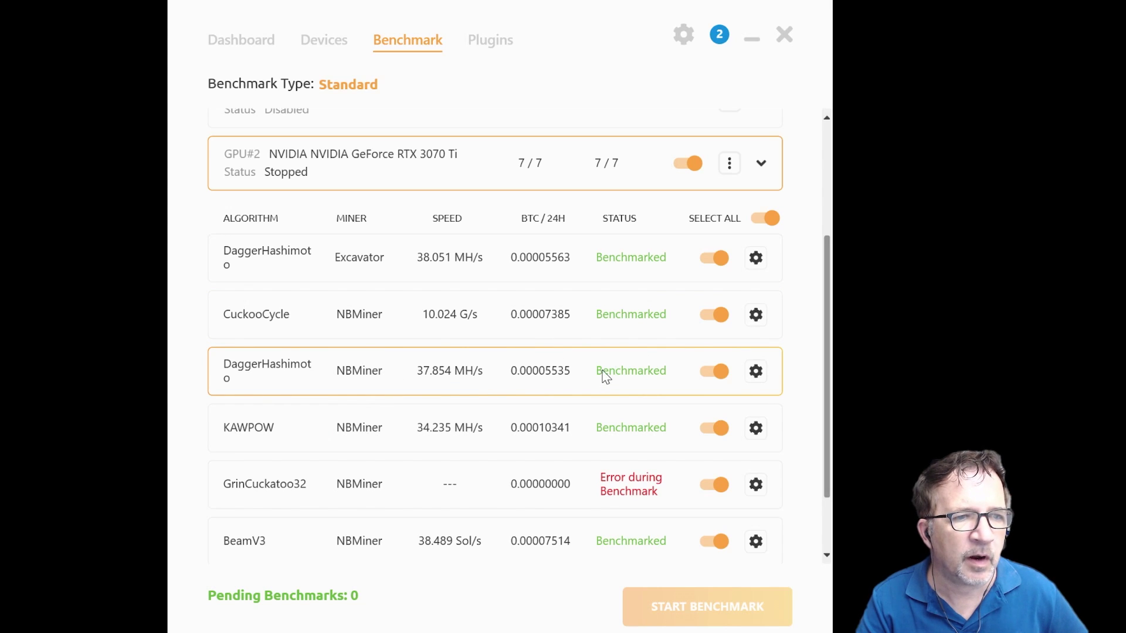
{"action": "left_click", "coordinate": [756, 371]}
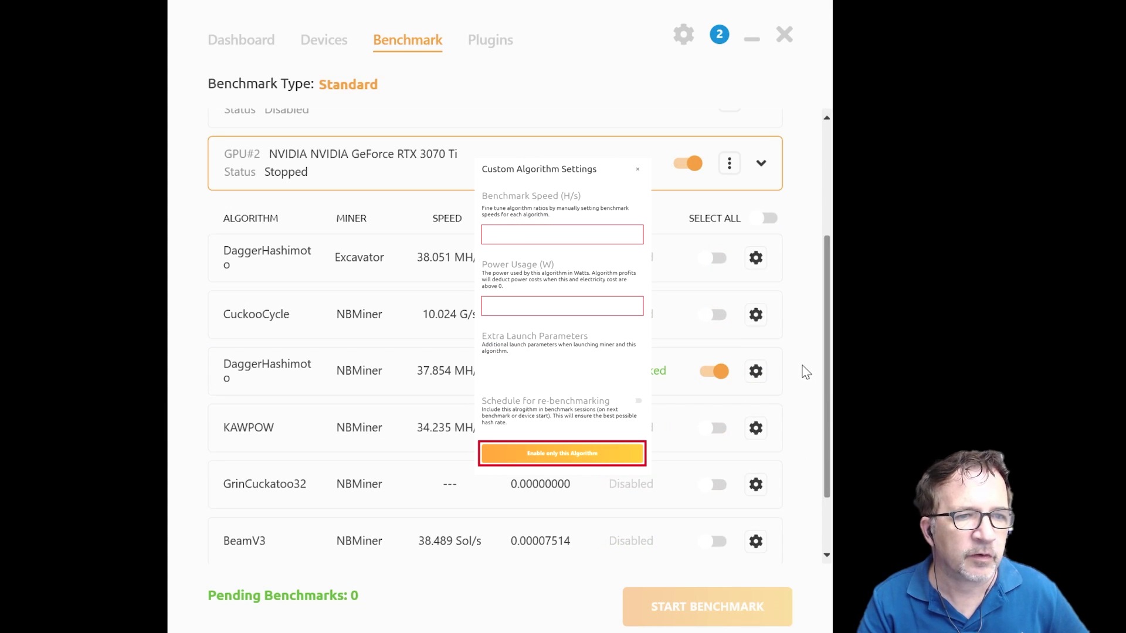
{"action": "left_click", "coordinate": [323, 359]}
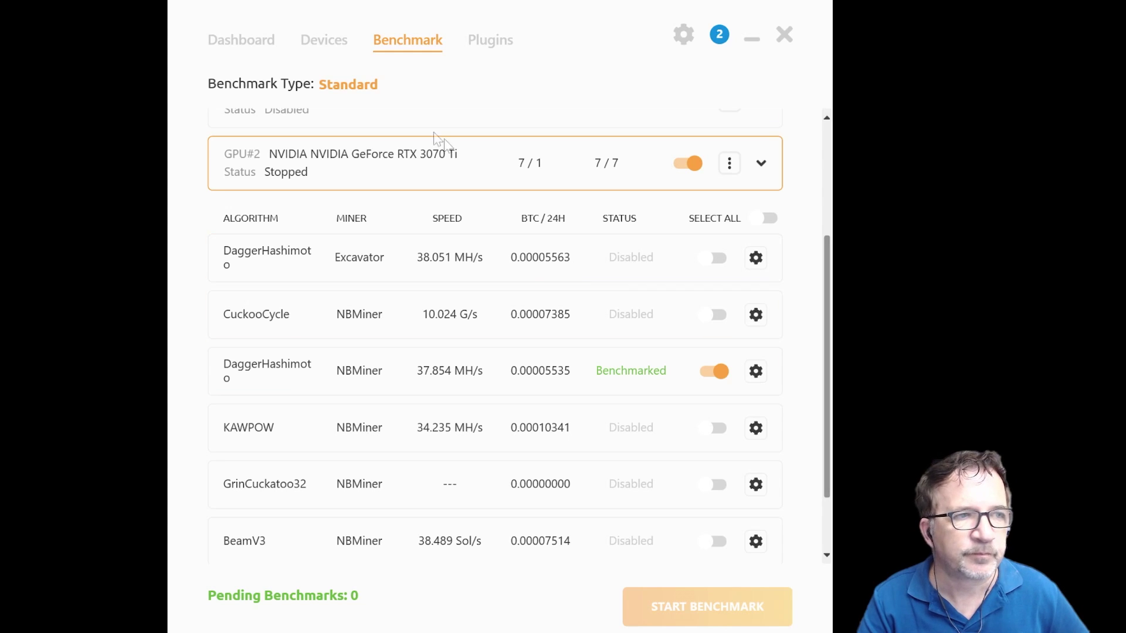
Start mining in NiceHash Miner and apply the MSI Afterburner settings with power limit 50% and memory clock +1300 MHz.
{"action": "left_click", "coordinate": [264, 43]}
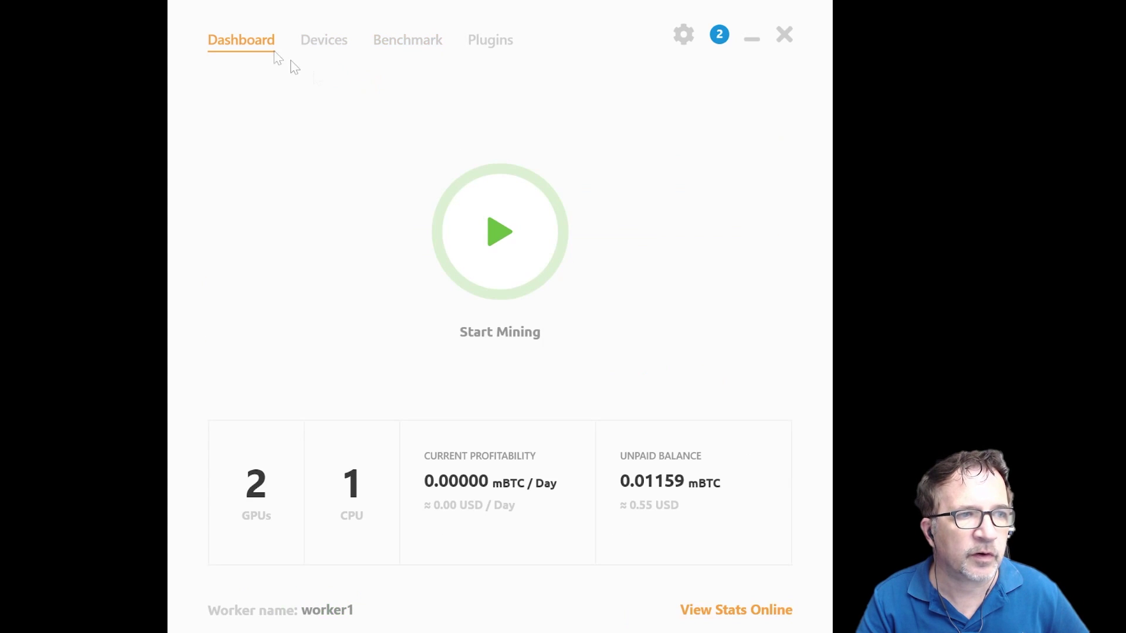
{"action": "left_click", "coordinate": [493, 234]}
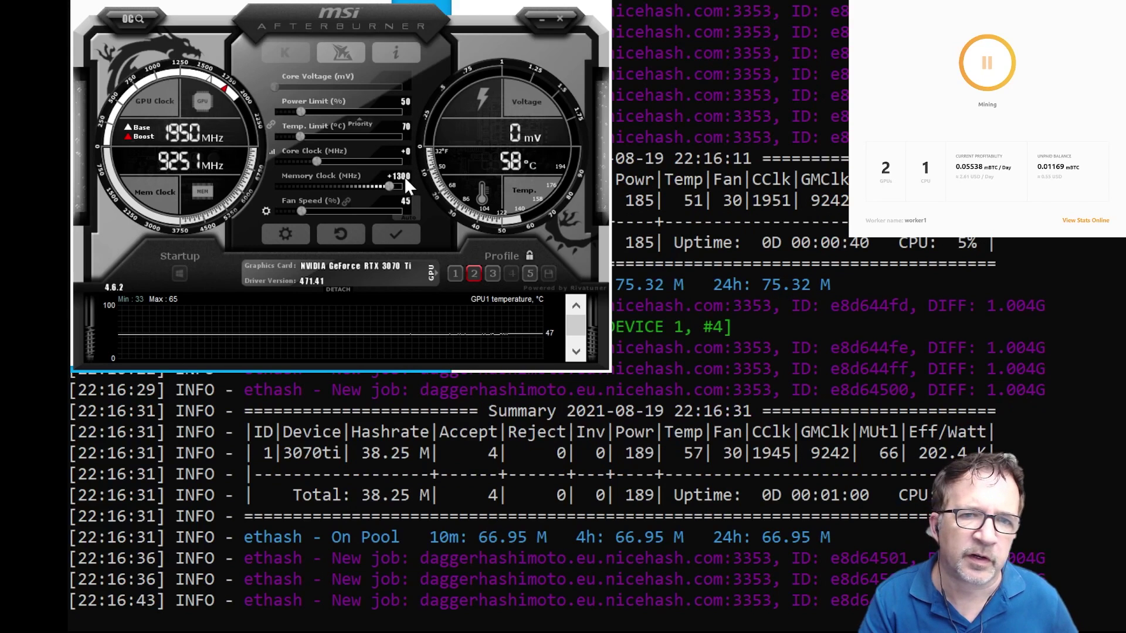
{"action": "left_click", "coordinate": [405, 236]}
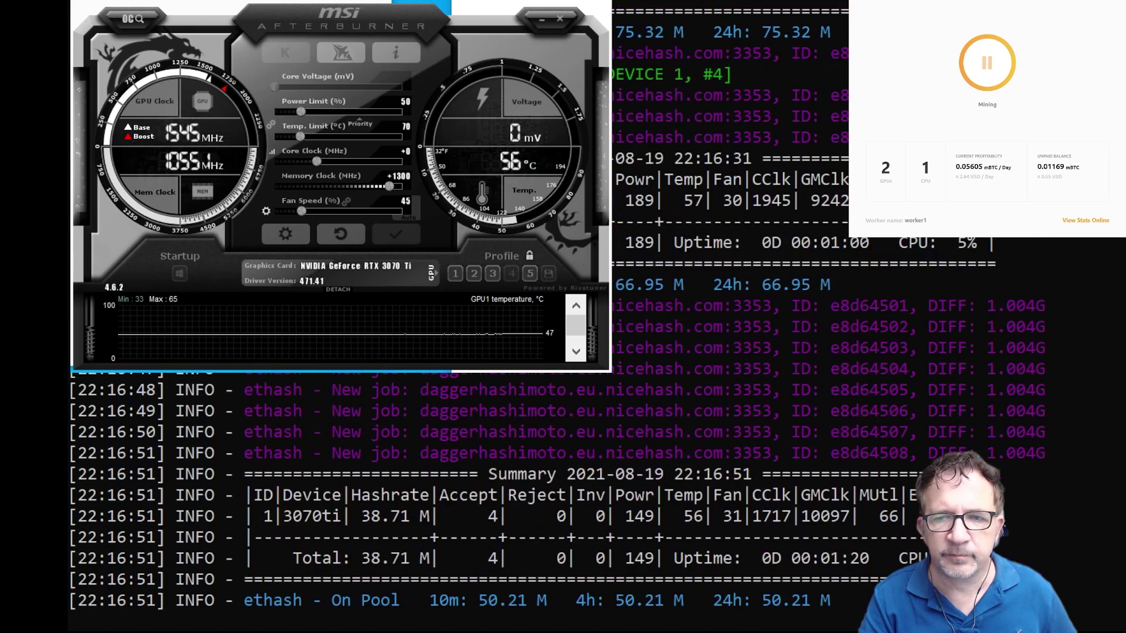
Switch back to NiceHash Miner and show the internals folder of the installed NBMiner plugin.
{"action": "key", "text": "alt+Tab"}
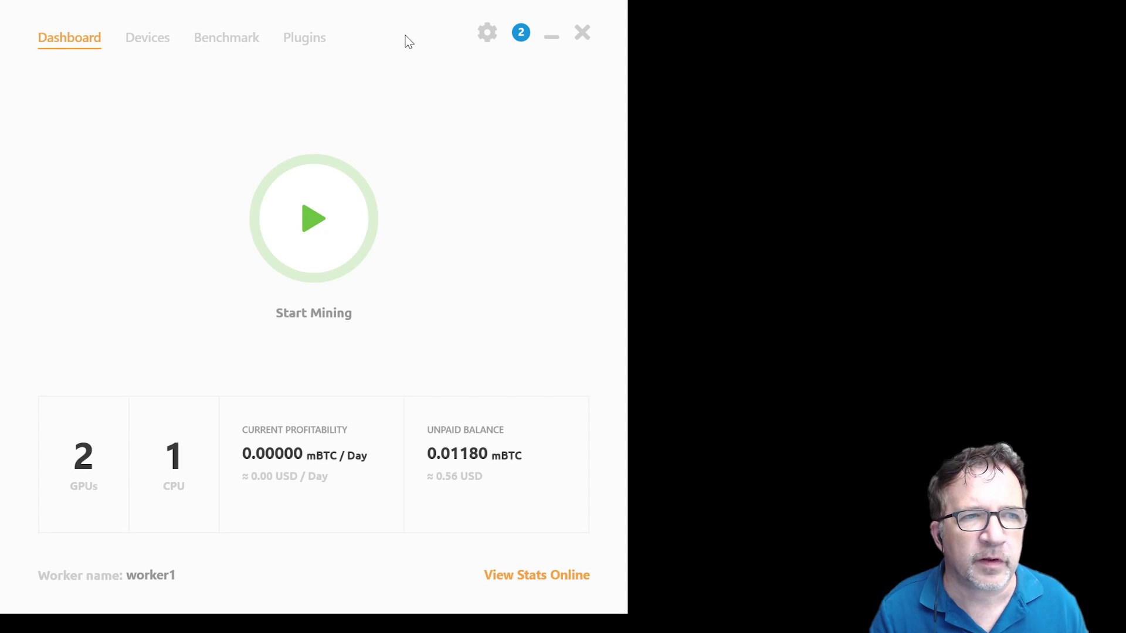
{"action": "left_click", "coordinate": [293, 41]}
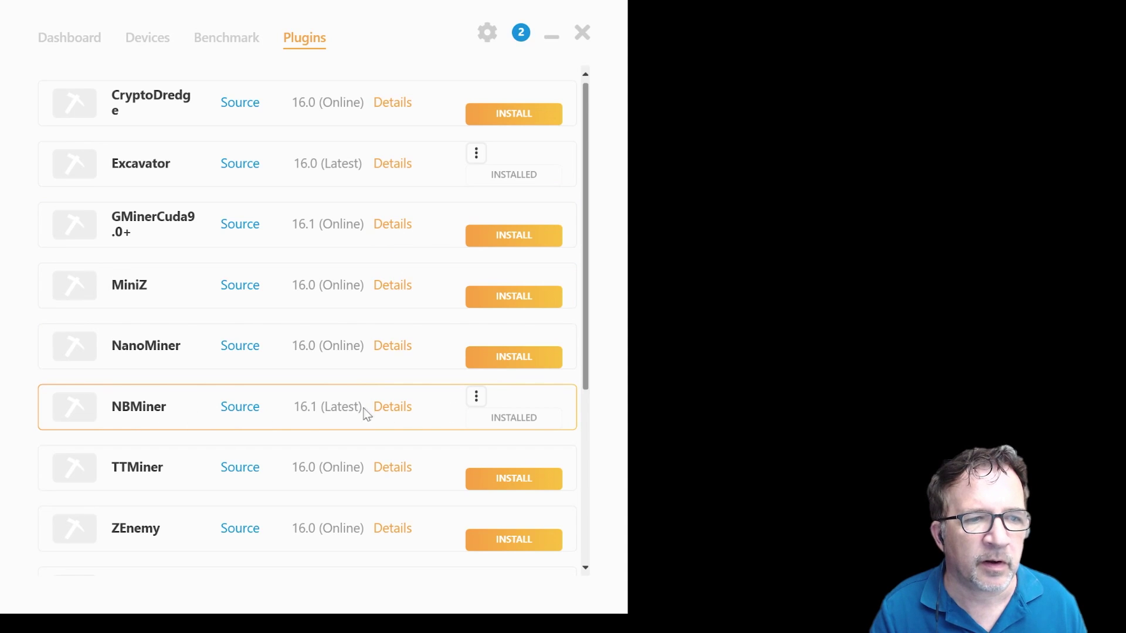
{"action": "left_click", "coordinate": [476, 397]}
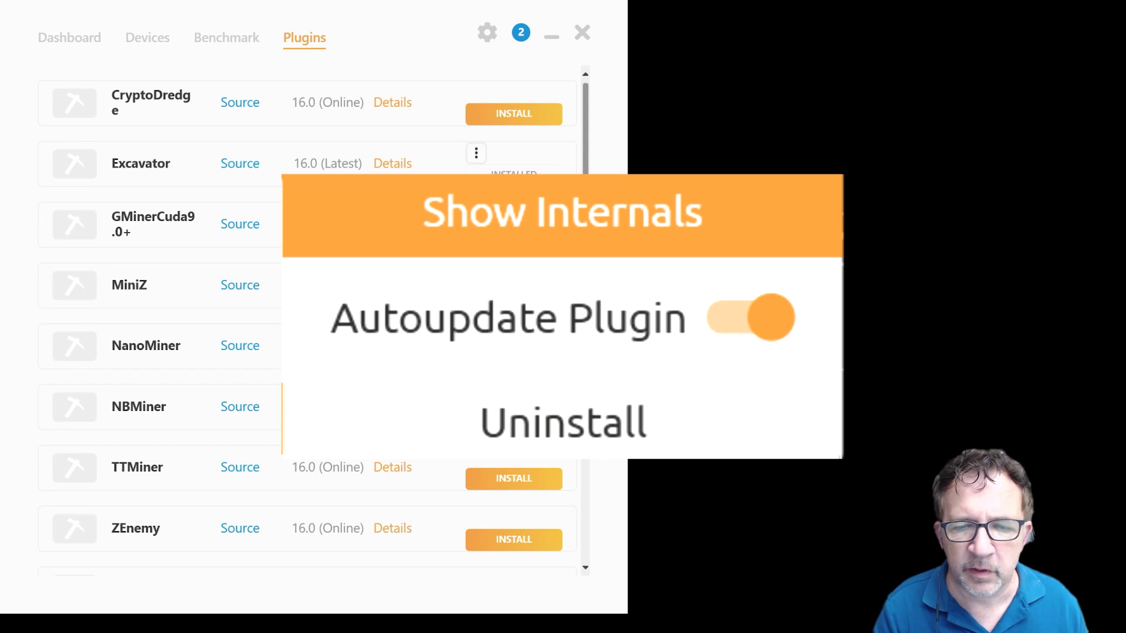
{"action": "left_click", "coordinate": [513, 417]}
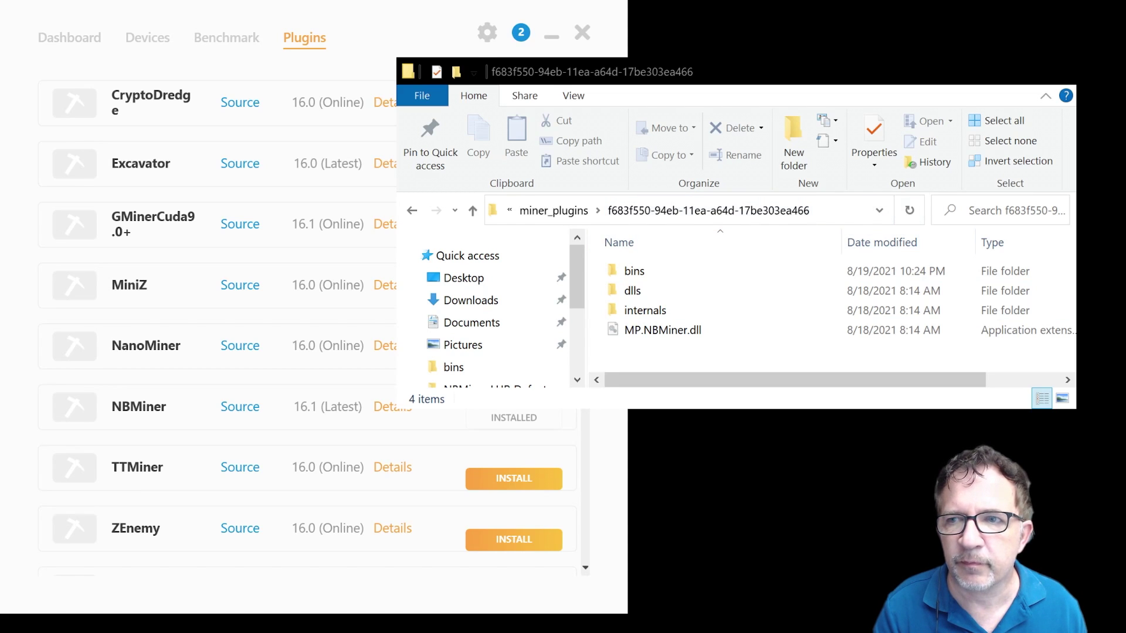
{"action": "left_click", "coordinate": [936, 221]}
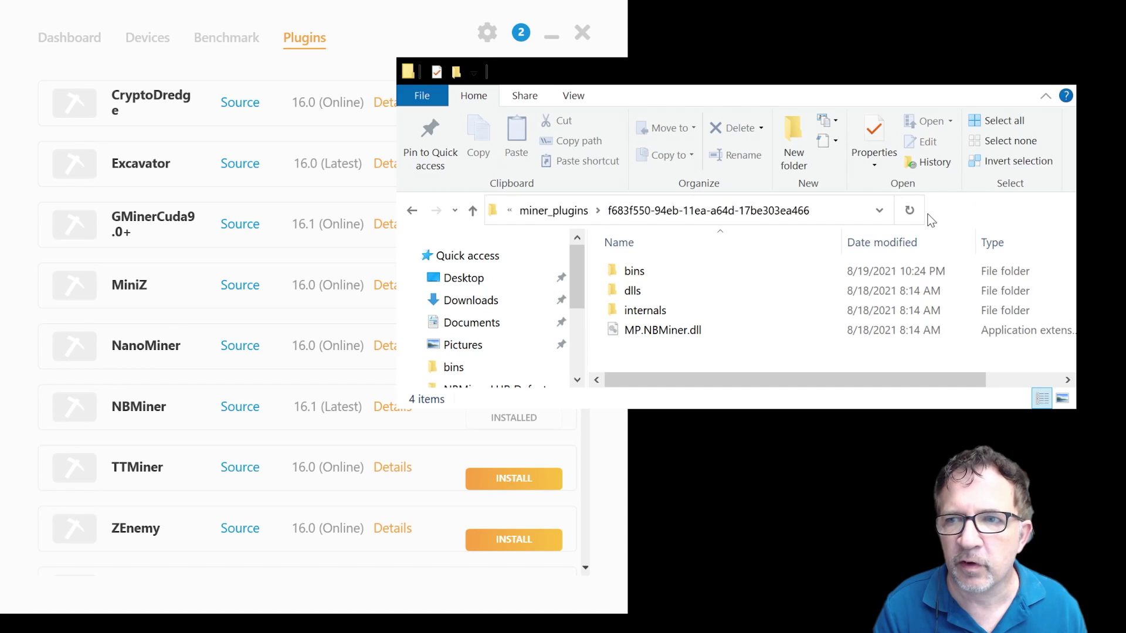
Rename the 16.1 folder inside the plugin's bins folder to "16.1 original".
{"action": "double_click", "coordinate": [645, 275]}
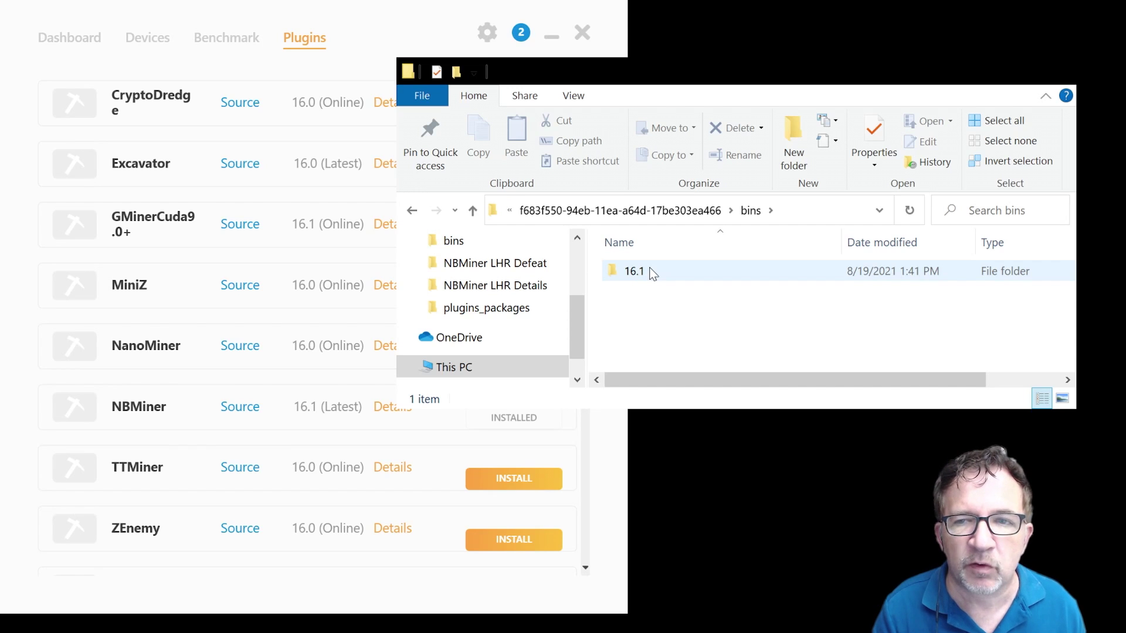
{"action": "left_click", "coordinate": [646, 275]}
{"action": "left_click", "coordinate": [651, 272]}
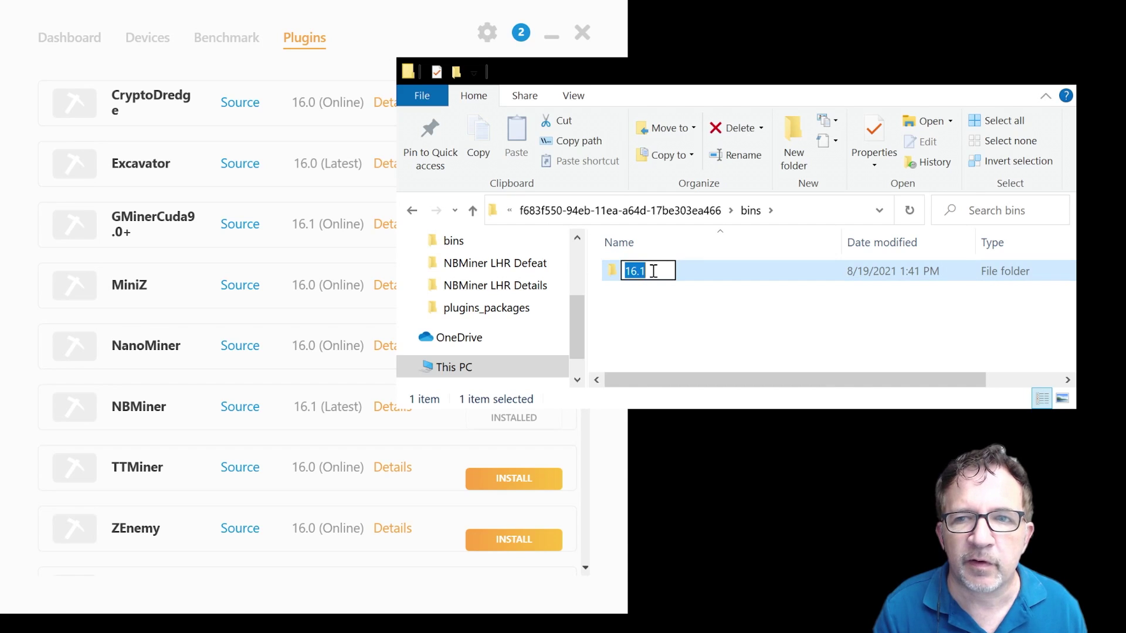
{"action": "left_click", "coordinate": [653, 270]}
{"action": "type", "text": "or"}
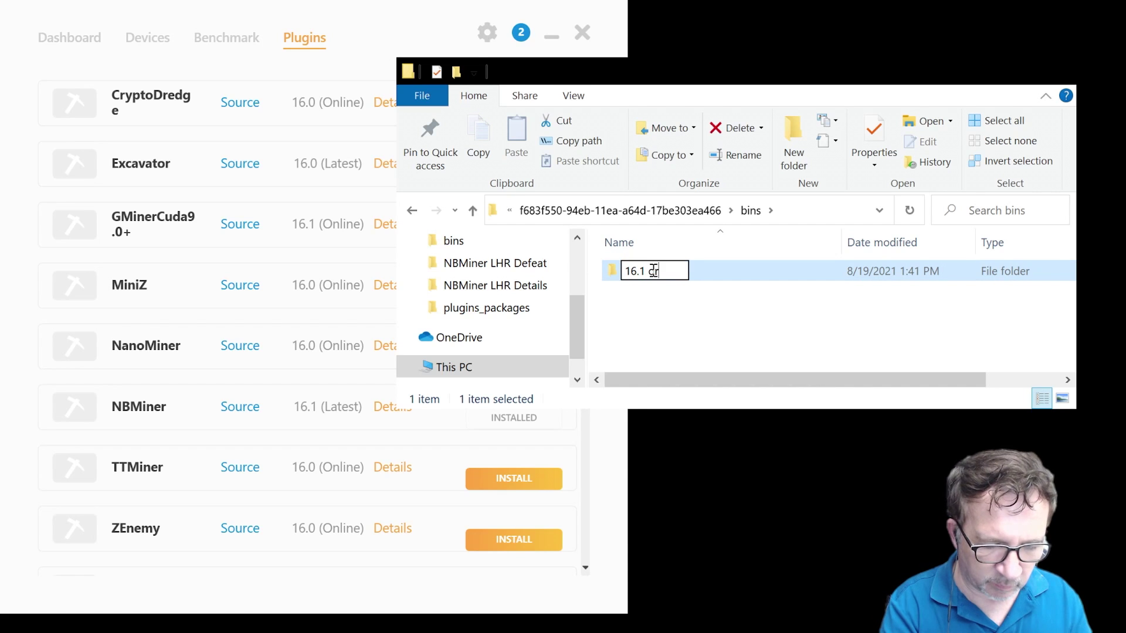
{"action": "type", "text": "iginal"}
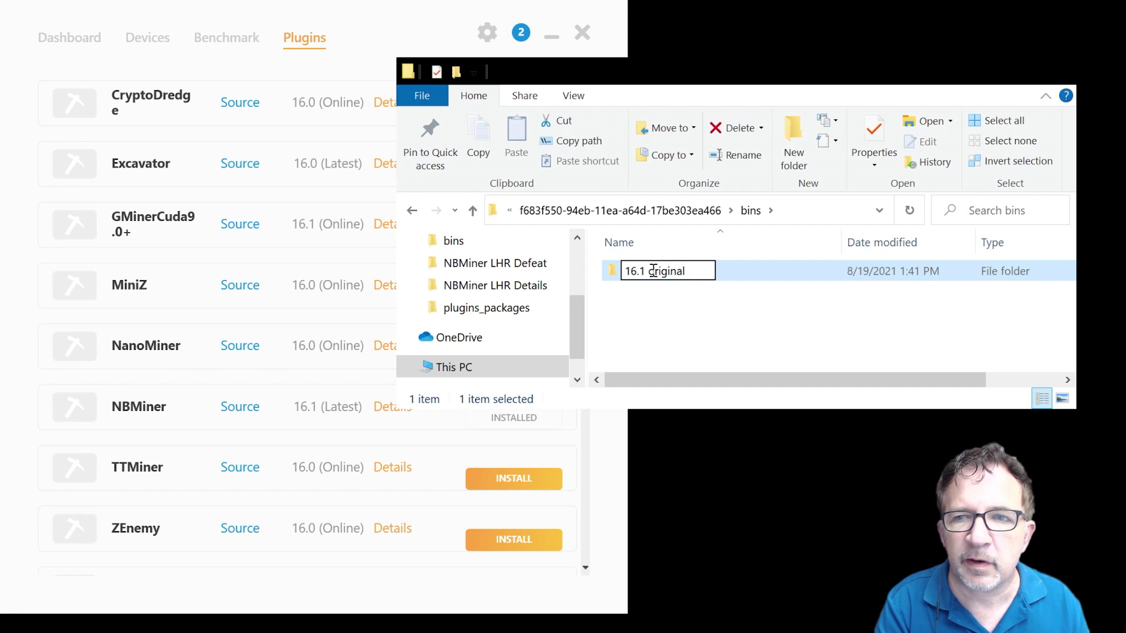
{"action": "key", "text": "Return"}
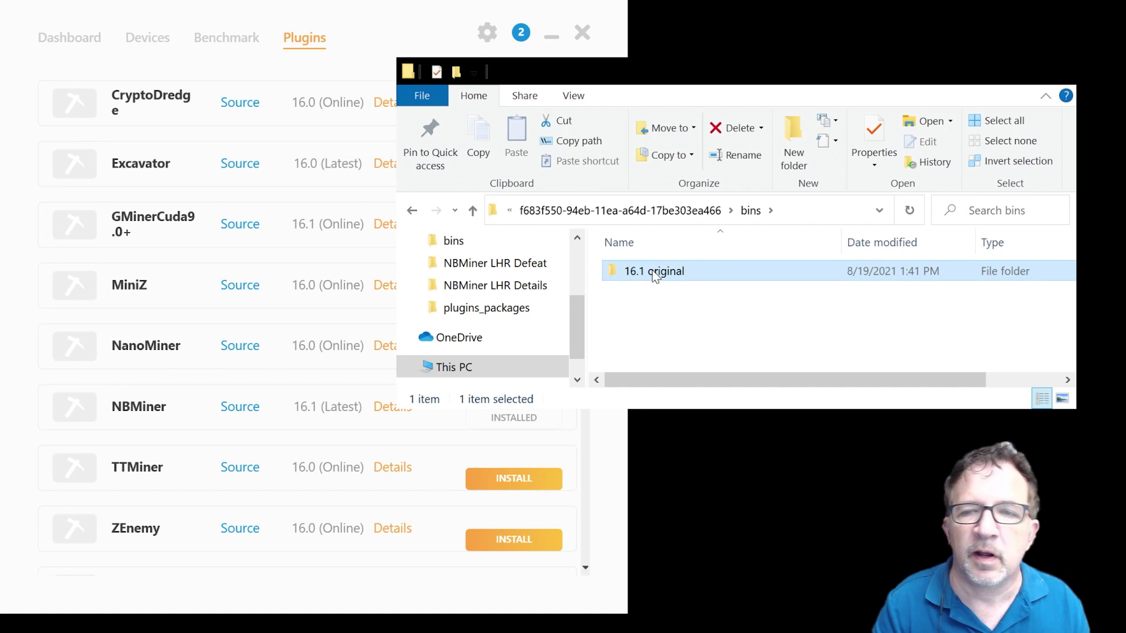
Create a new folder named 16.1 in the bins folder and open it.
{"action": "left_click", "coordinate": [634, 290]}
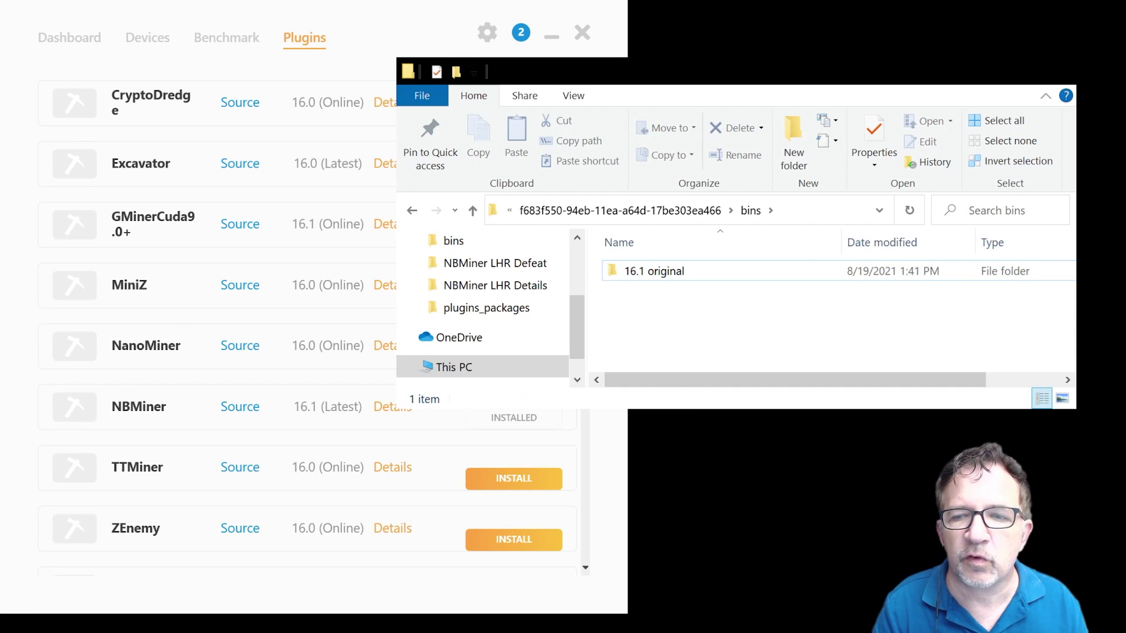
{"action": "key", "text": "ctrl+shift+n"}
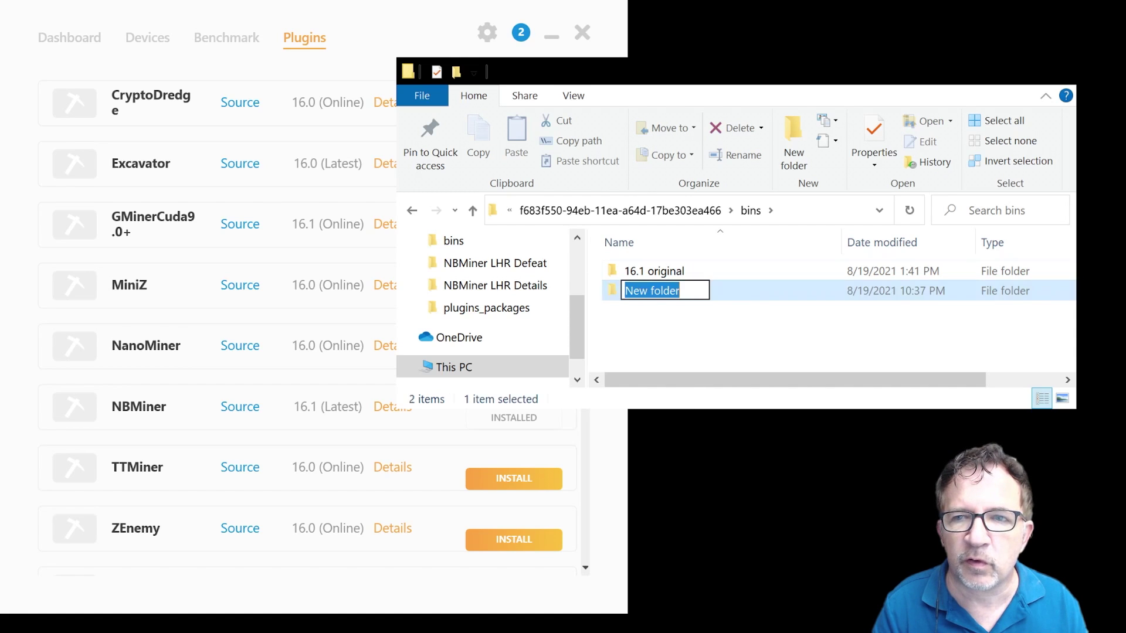
{"action": "type", "text": "16"}
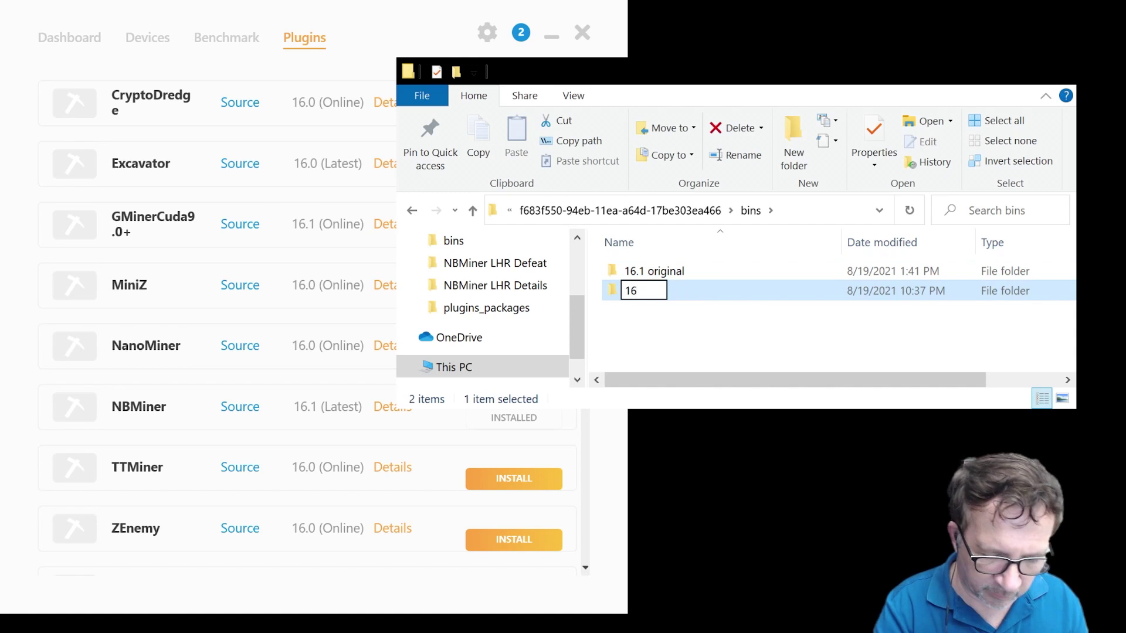
{"action": "type", "text": ".1"}
{"action": "key", "text": "Return"}
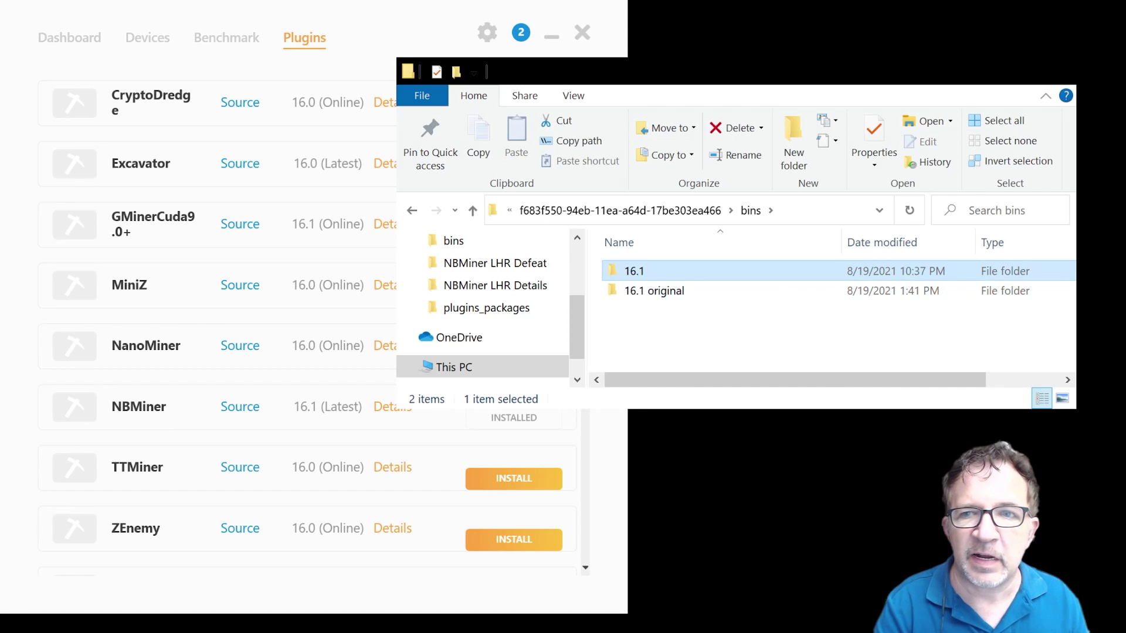
{"action": "double_click", "coordinate": [656, 272]}
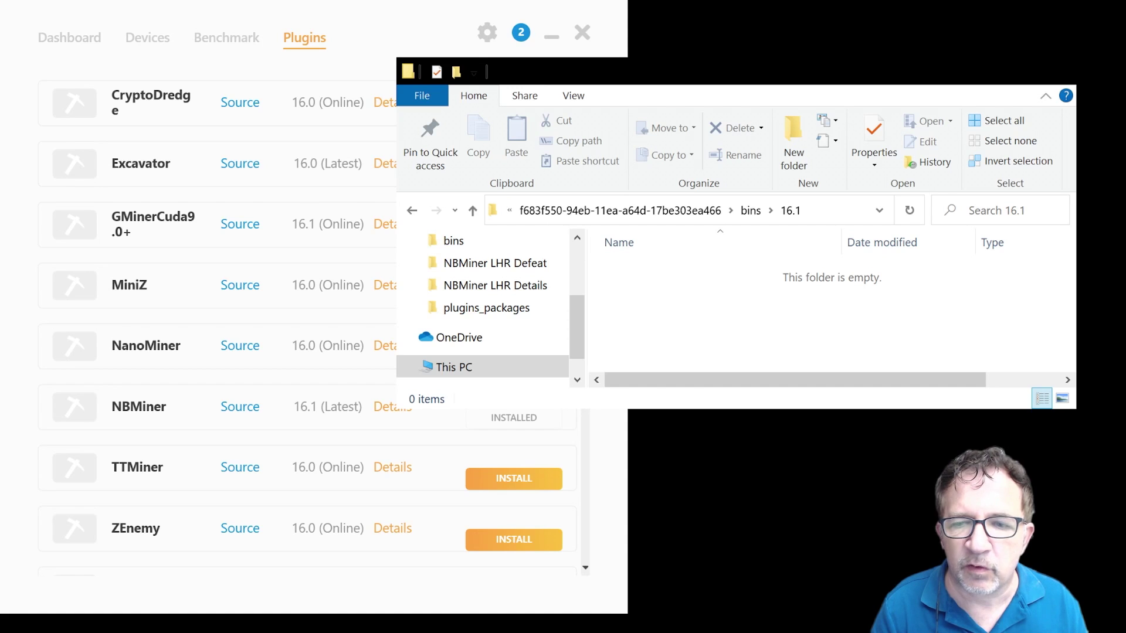
Copy the NBMiner_Win folder from NBMiner_39.0_Win in Downloads into the empty 16.1 folder.
{"action": "key", "text": "alt+Tab"}
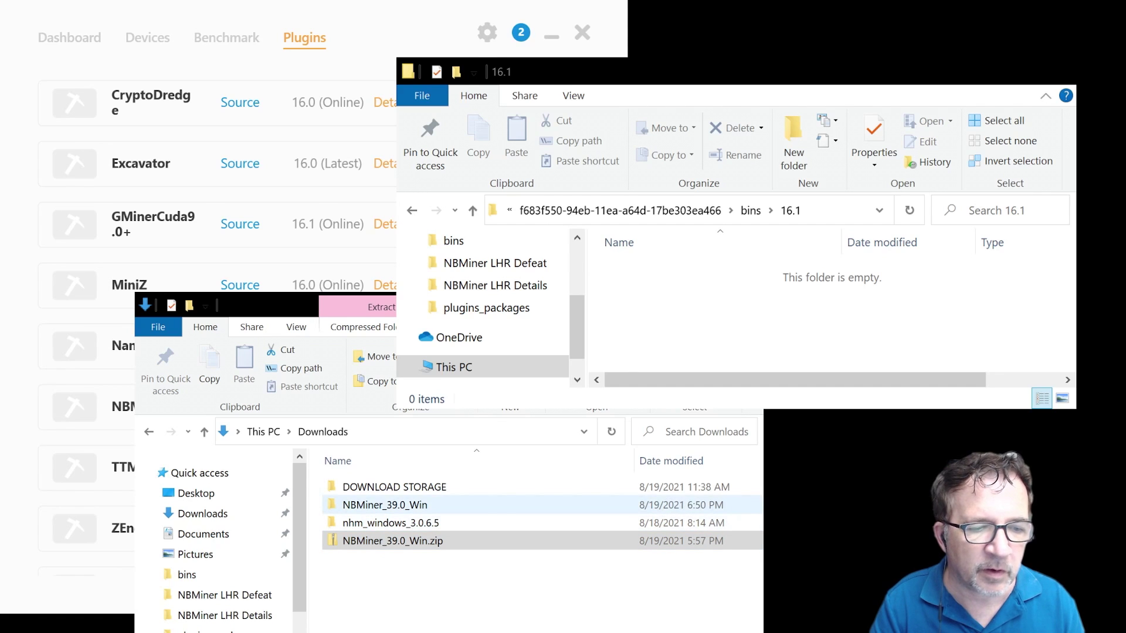
{"action": "double_click", "coordinate": [385, 506]}
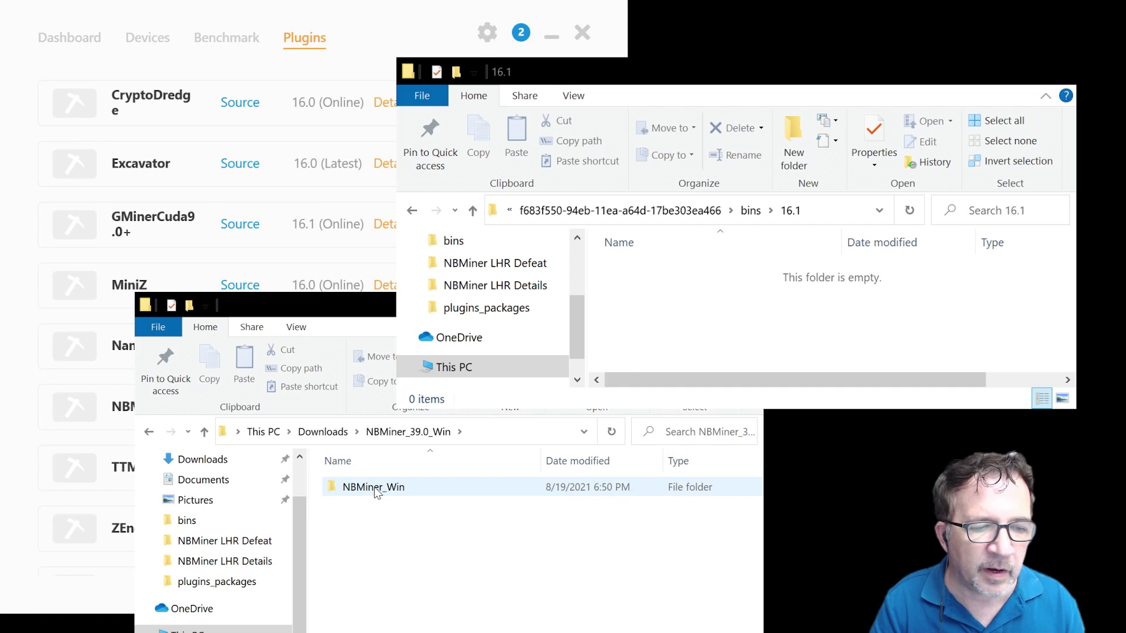
{"action": "left_click", "coordinate": [375, 492]}
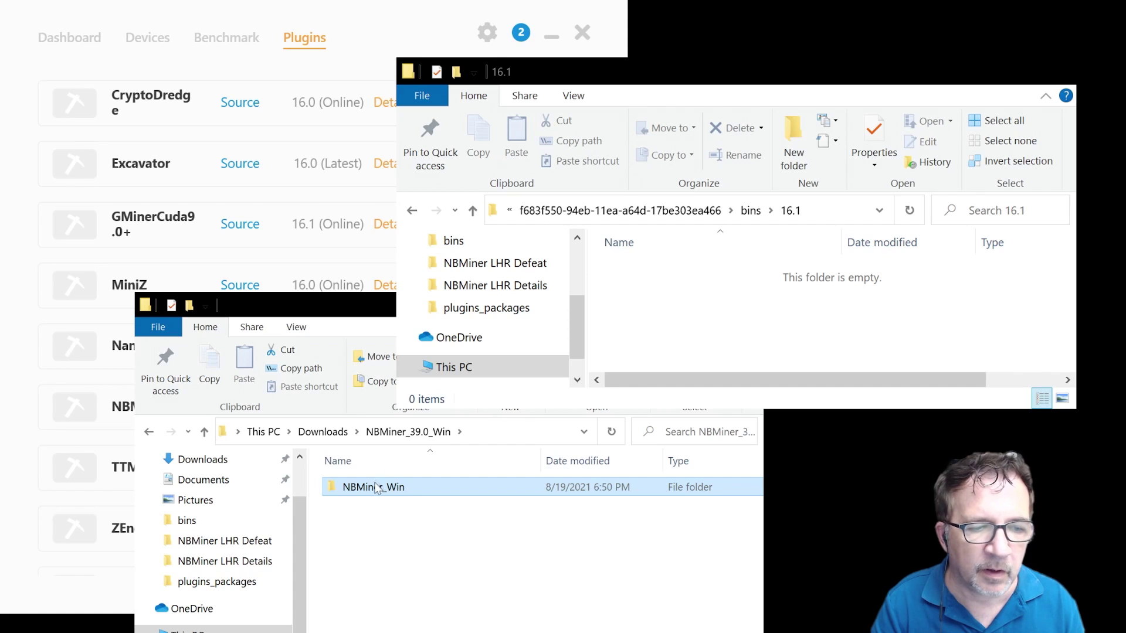
{"action": "key", "text": "ctrl+c"}
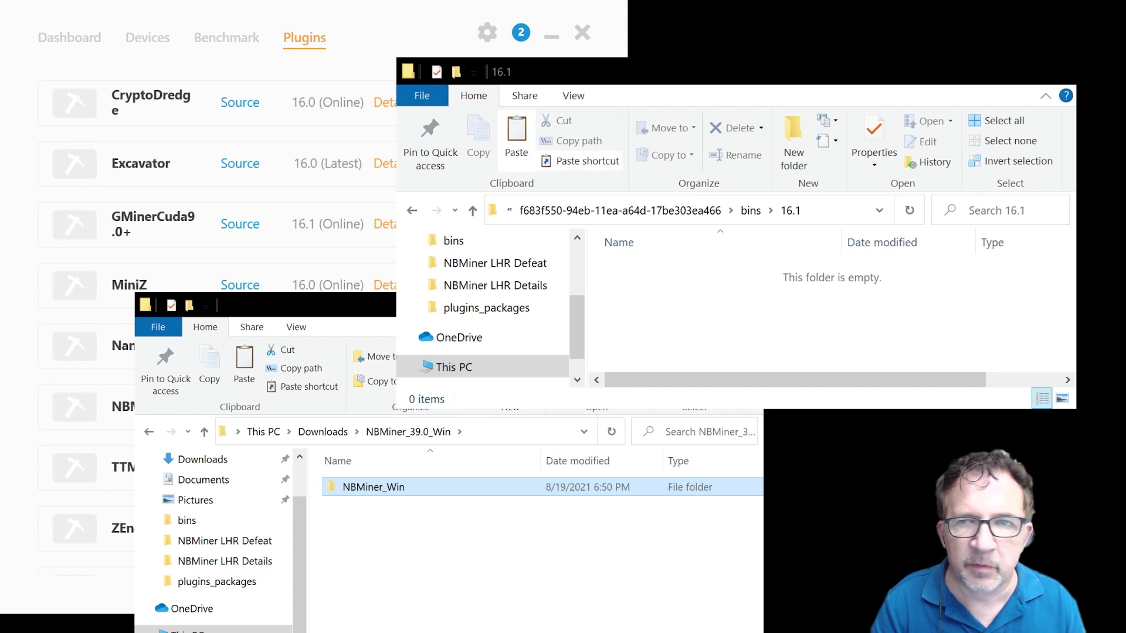
{"action": "left_click", "coordinate": [663, 280]}
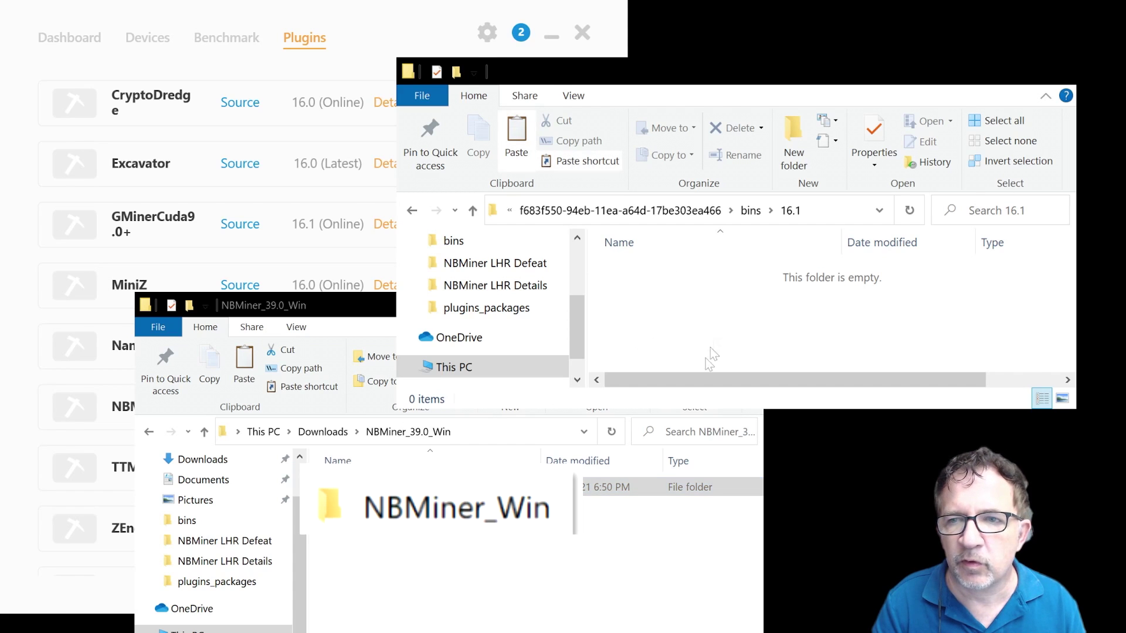
{"action": "key", "text": "ctrl+v"}
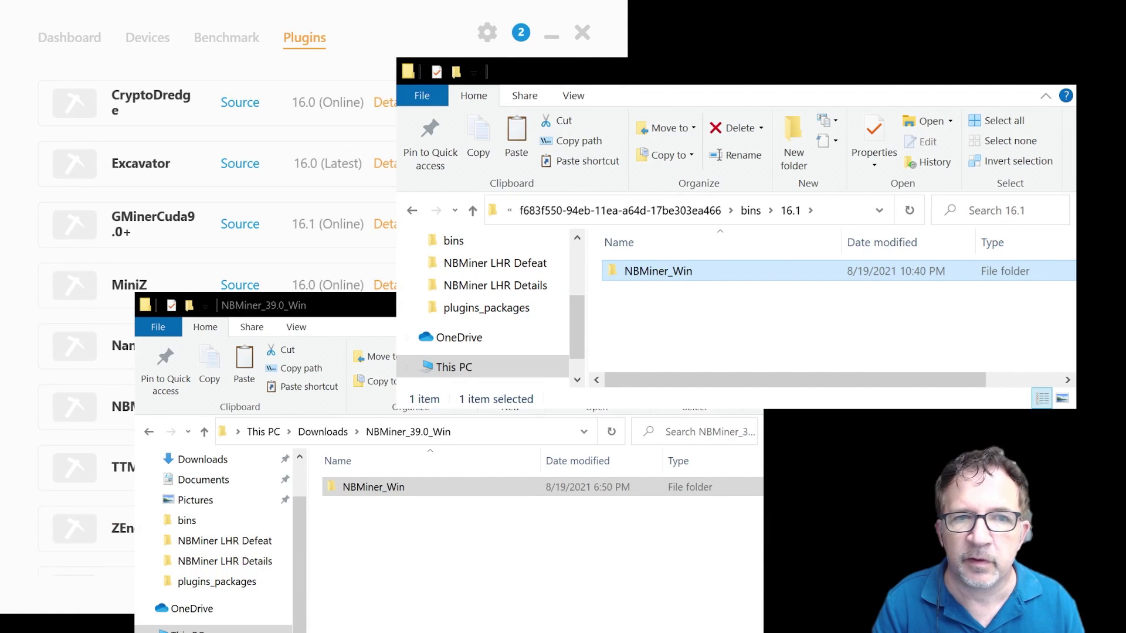
Return to the NiceHash Miner dashboard, close both File Explorer windows and start mining.
{"action": "left_click", "coordinate": [68, 41]}
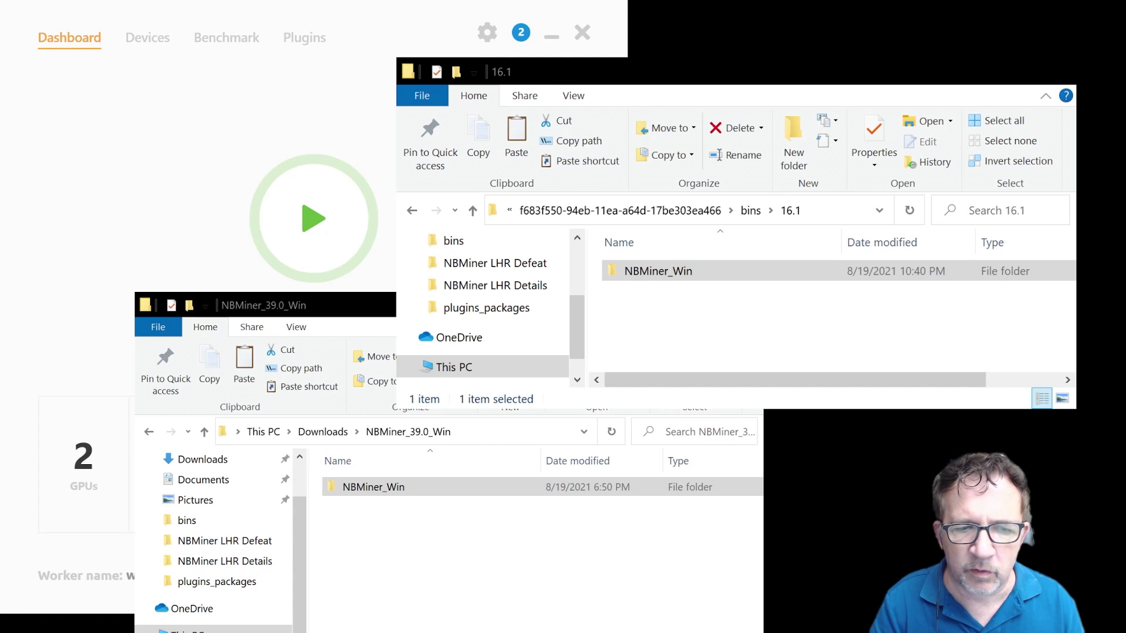
{"action": "key", "text": "alt+F4"}
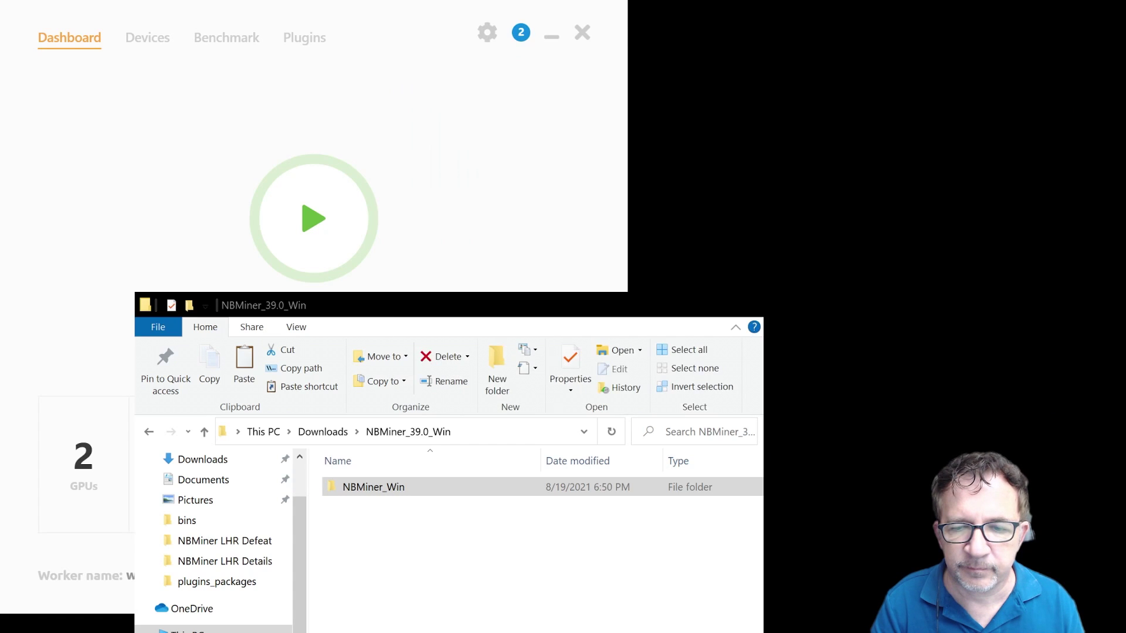
{"action": "key", "text": "alt+F4"}
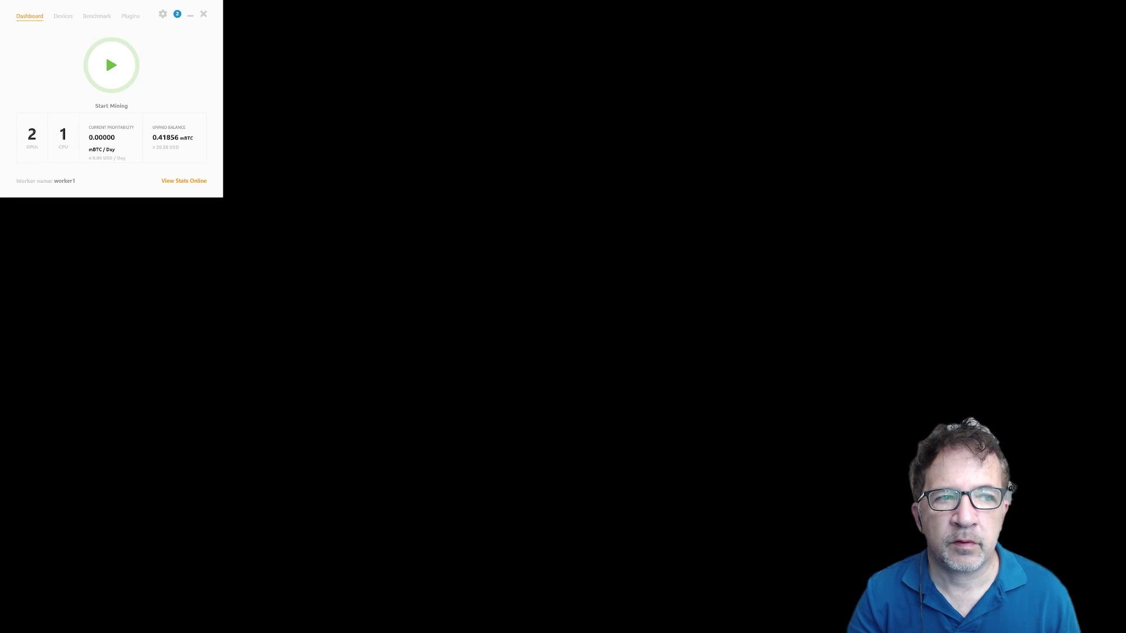
{"action": "left_click", "coordinate": [113, 69]}
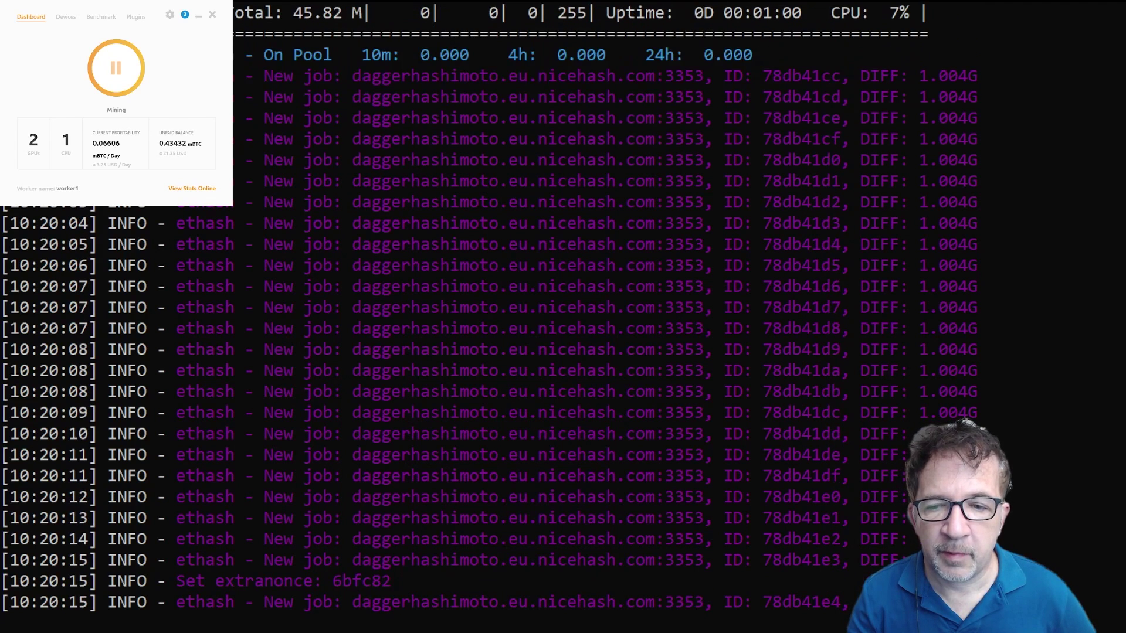
Switch to MSI Afterburner, apply profile 1 with power limit 70% and memory clock +1300 MHz, and return to the NBMiner console.
{"action": "key", "text": "alt+Tab"}
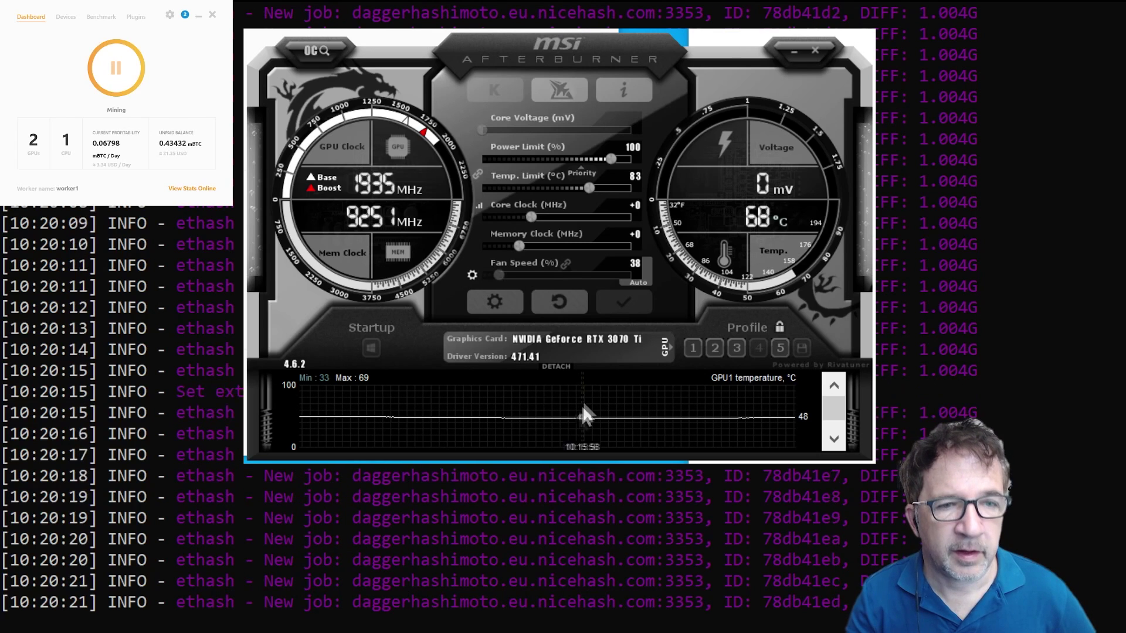
{"action": "left_click", "coordinate": [693, 348]}
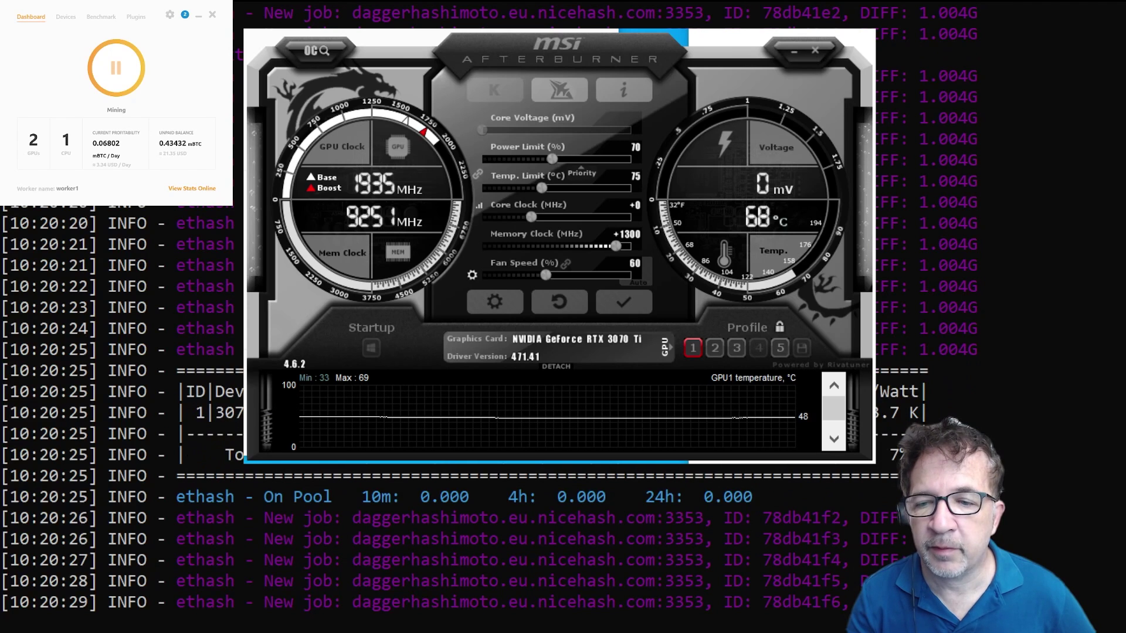
{"action": "left_click", "coordinate": [630, 304]}
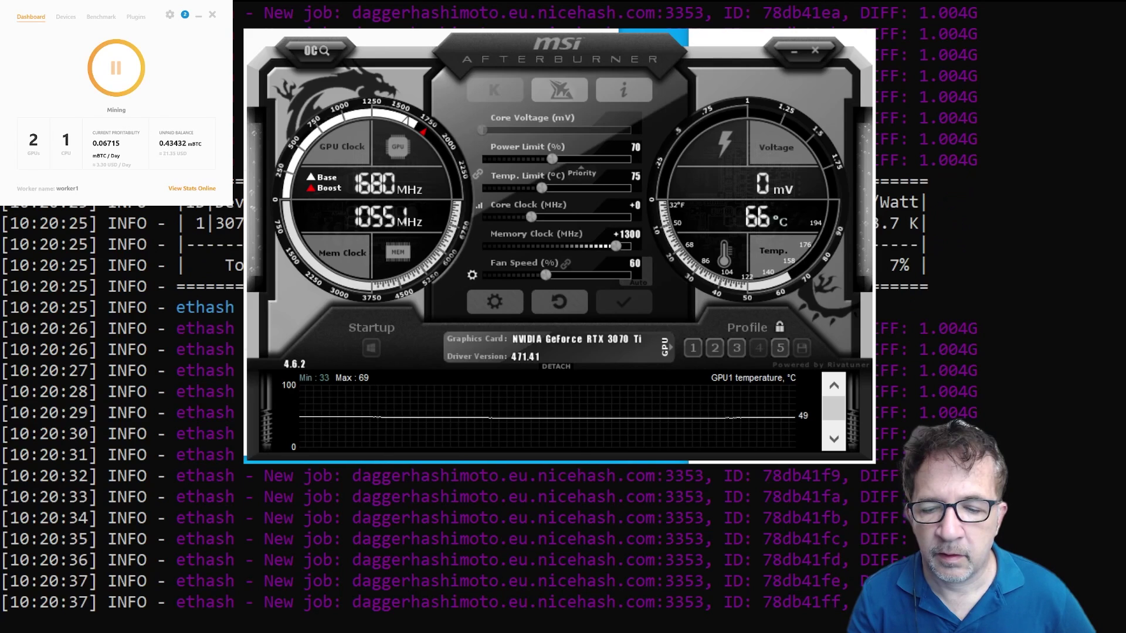
{"action": "key", "text": "alt+Tab"}
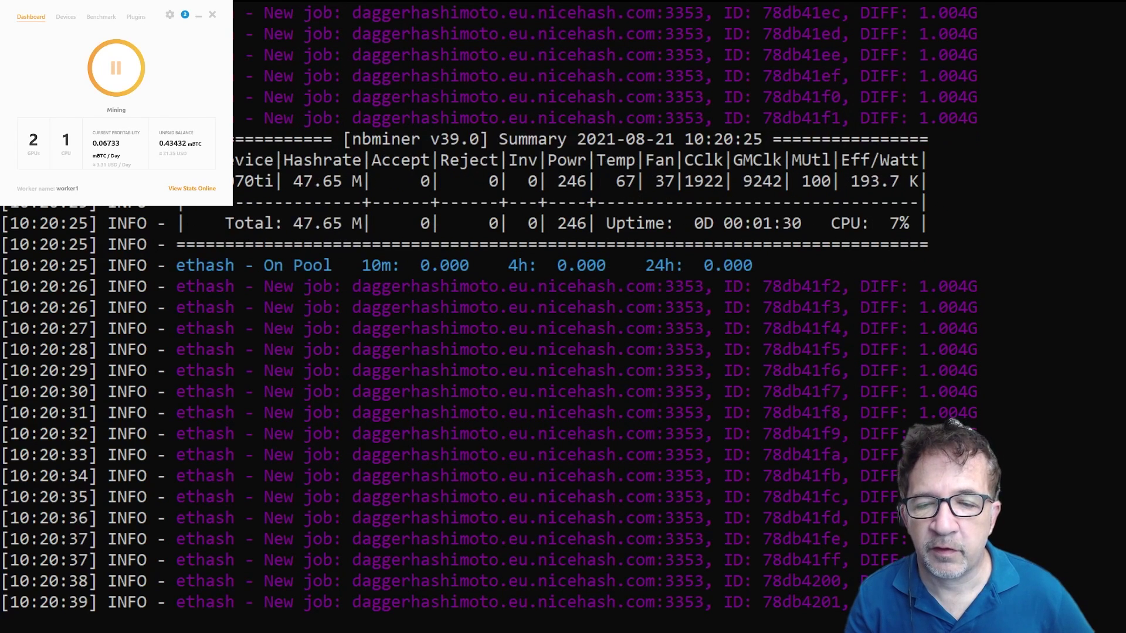